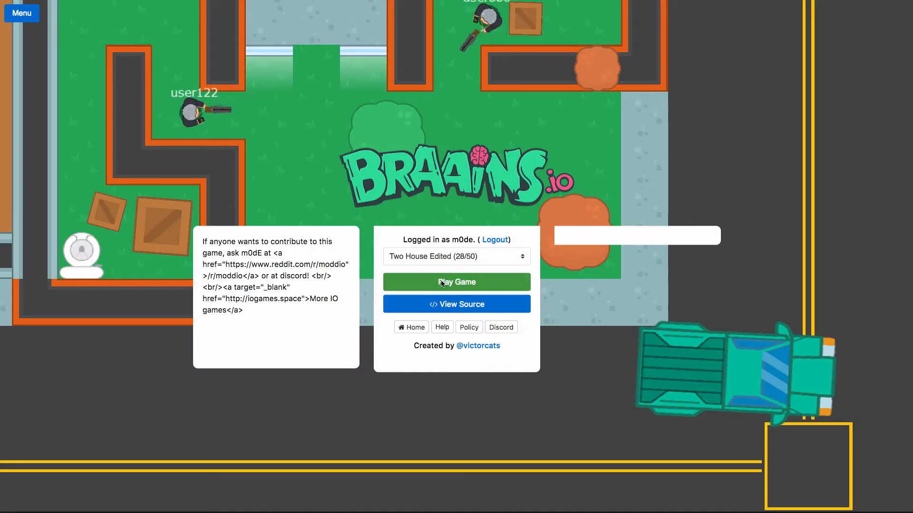
Start playing Two House Edited and walk the character across the garden to the road east of it
left_click(442, 284)
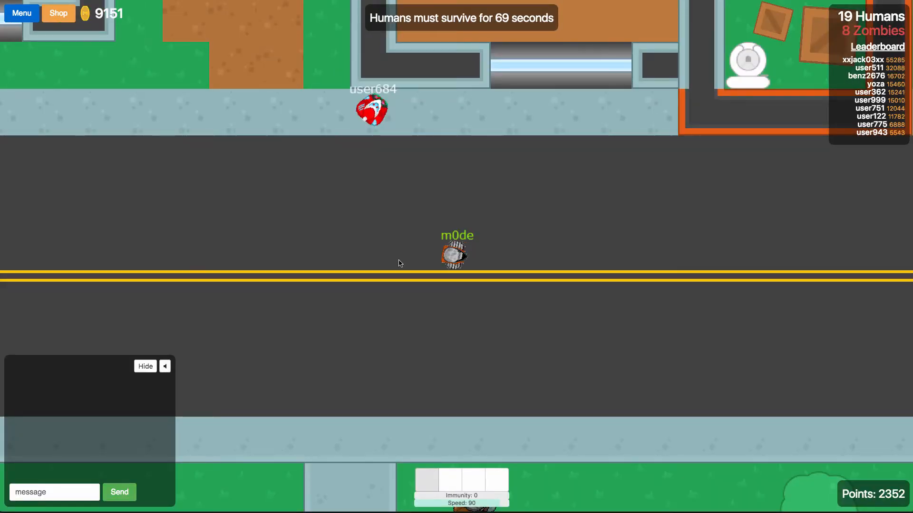
key("w")
key("a")
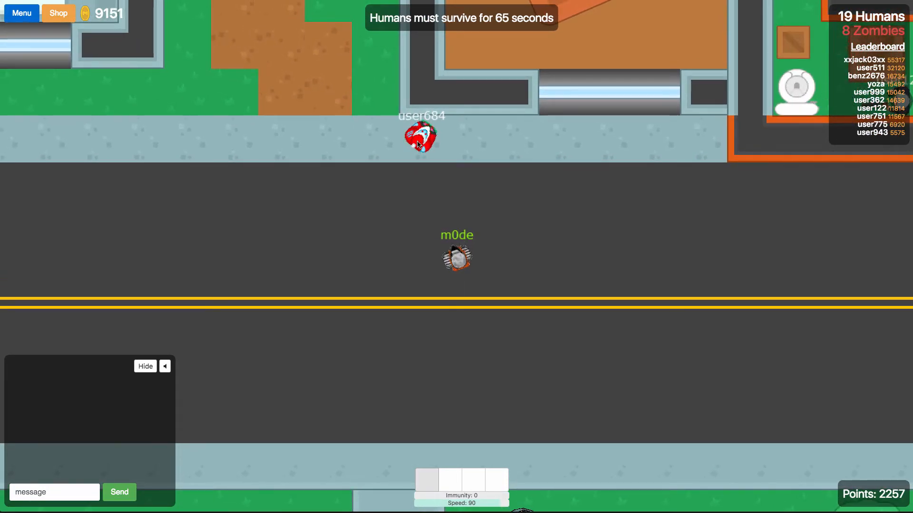
key("w")
key("d")
key("d")
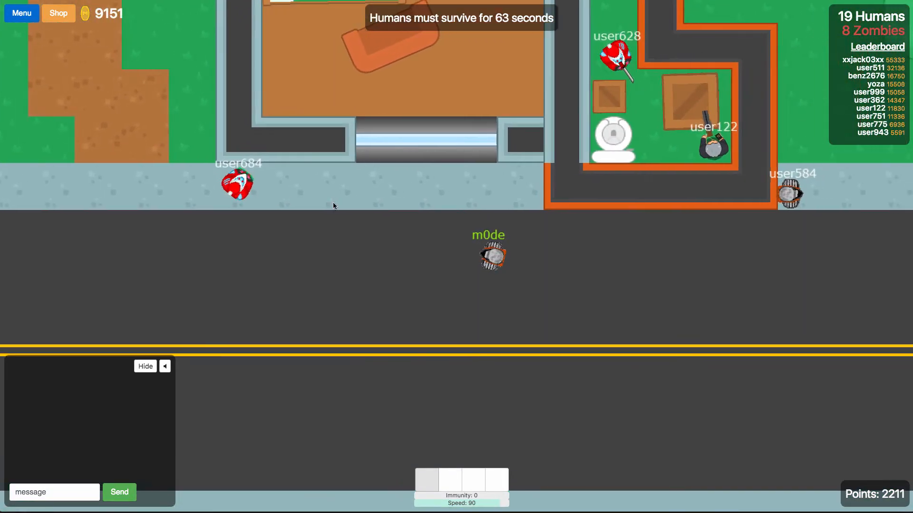
key("d")
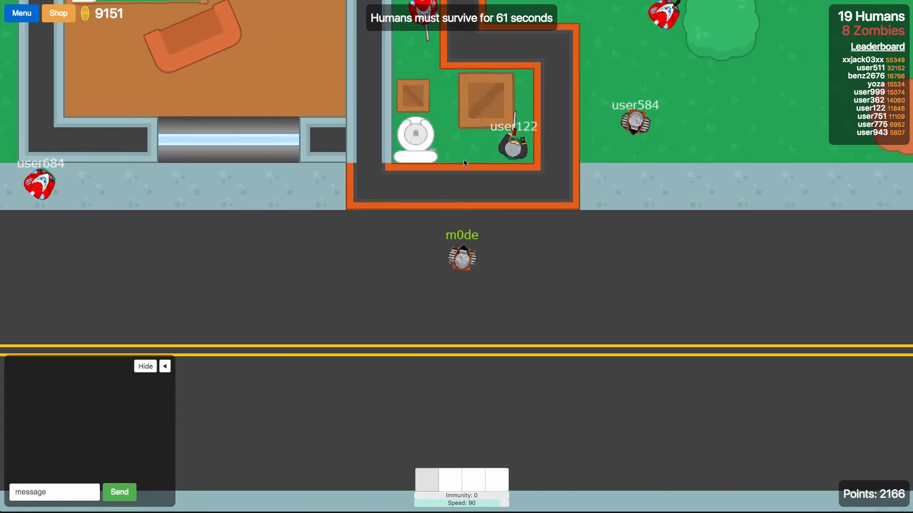
key("w")
key("w")
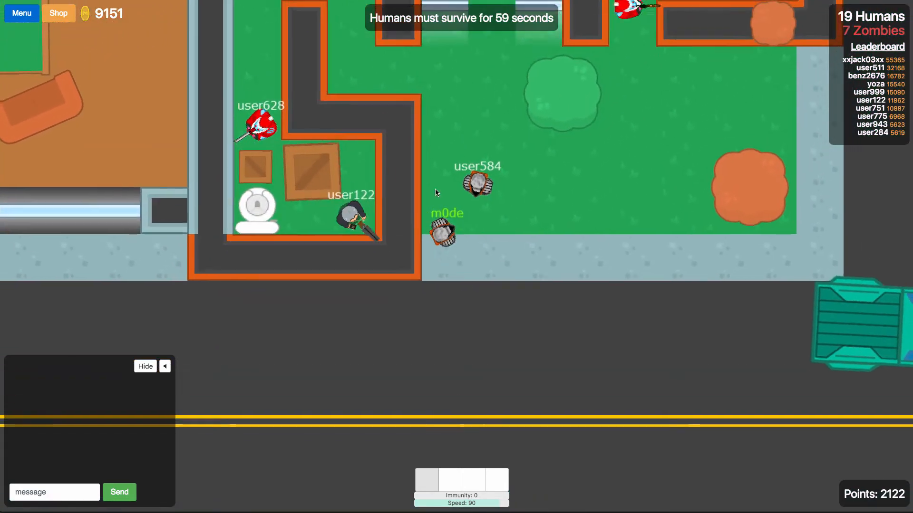
key("d")
key("w")
key("d")
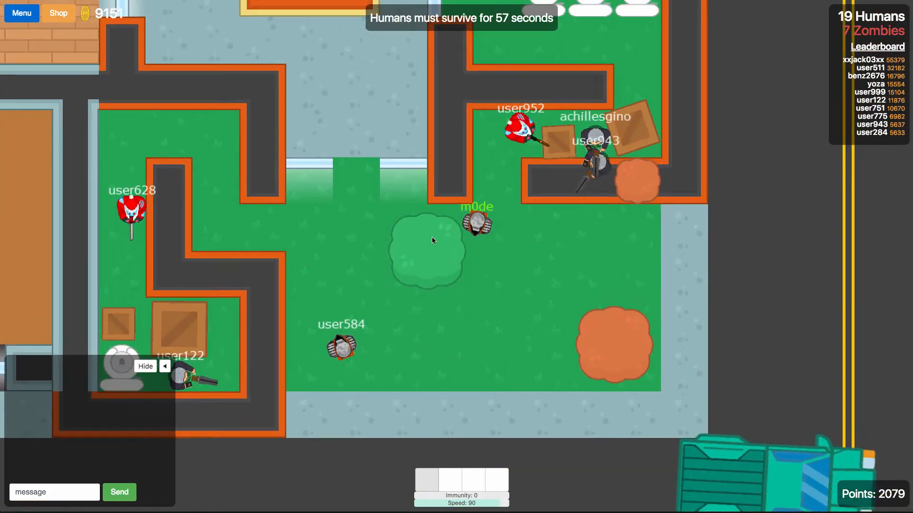
key("d")
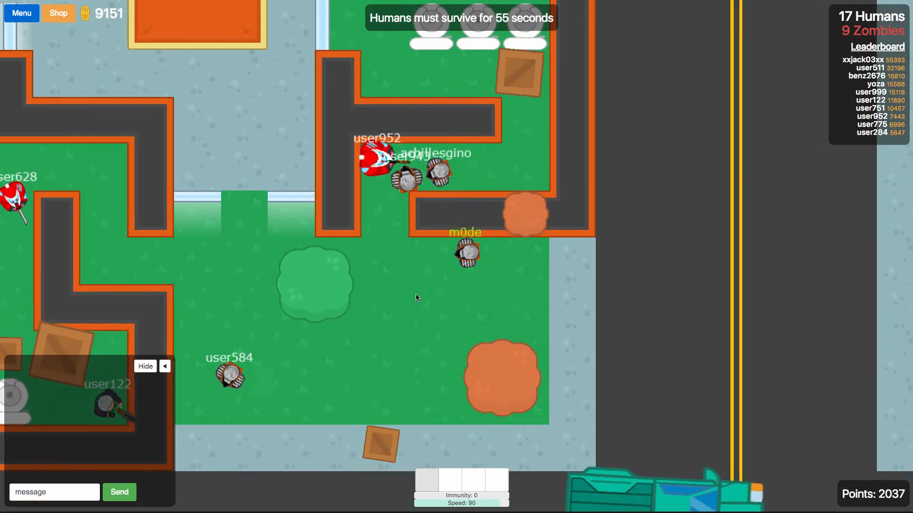
key("d")
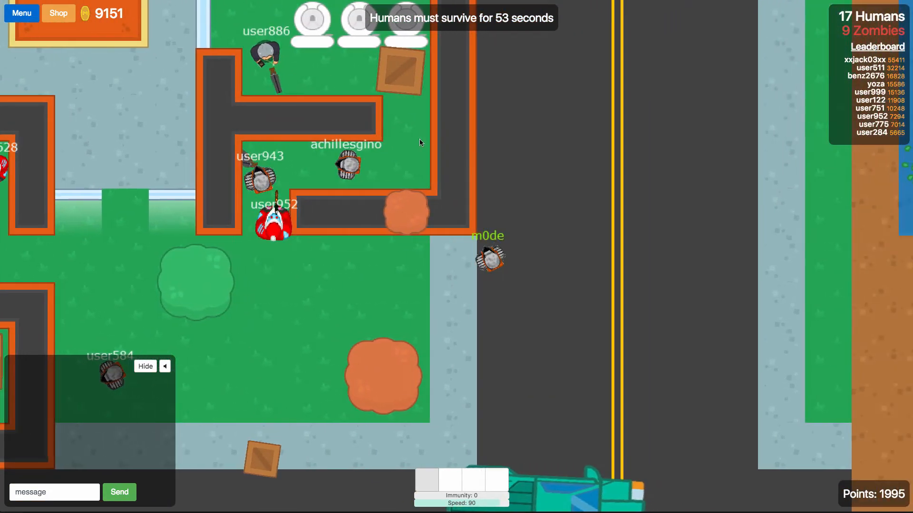
Walk the character around the garden's southern edge and back toward the glass entrance beside the green bush
key("w")
key("s")
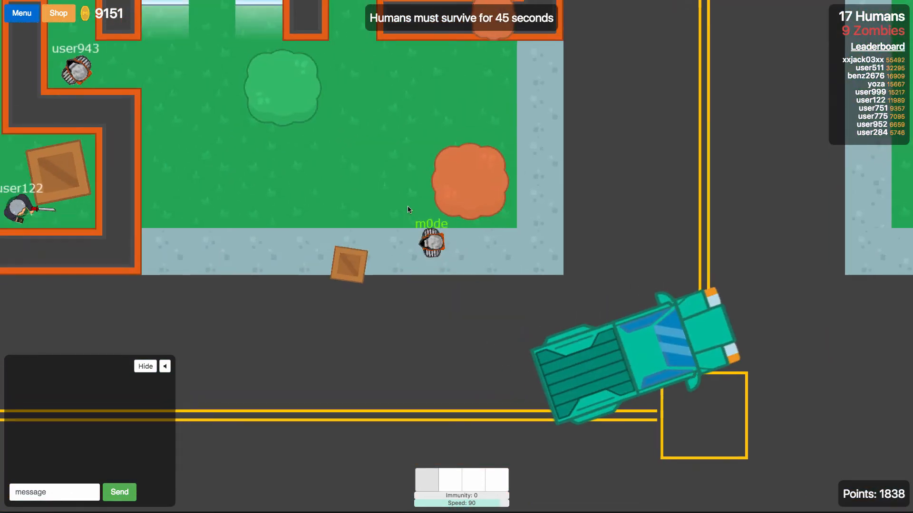
key("a")
key("w")
key("a")
key("w")
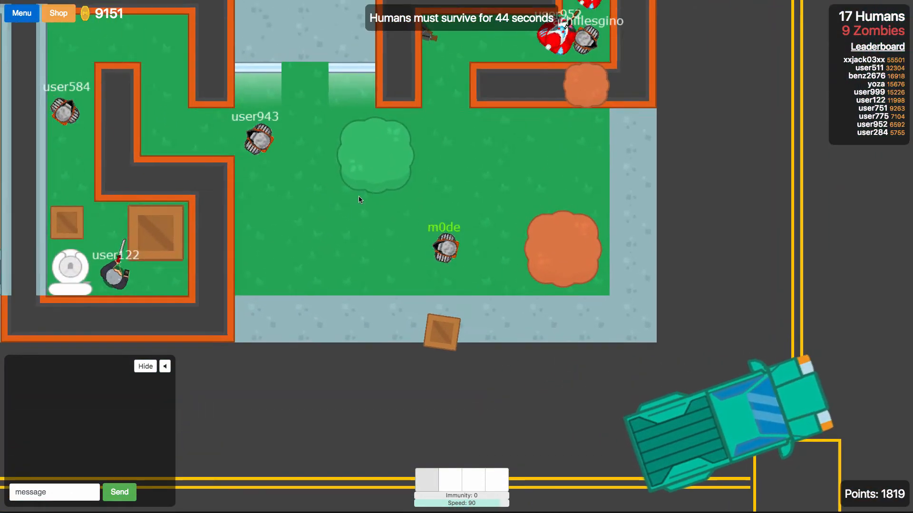
key("w")
key("a")
key("w")
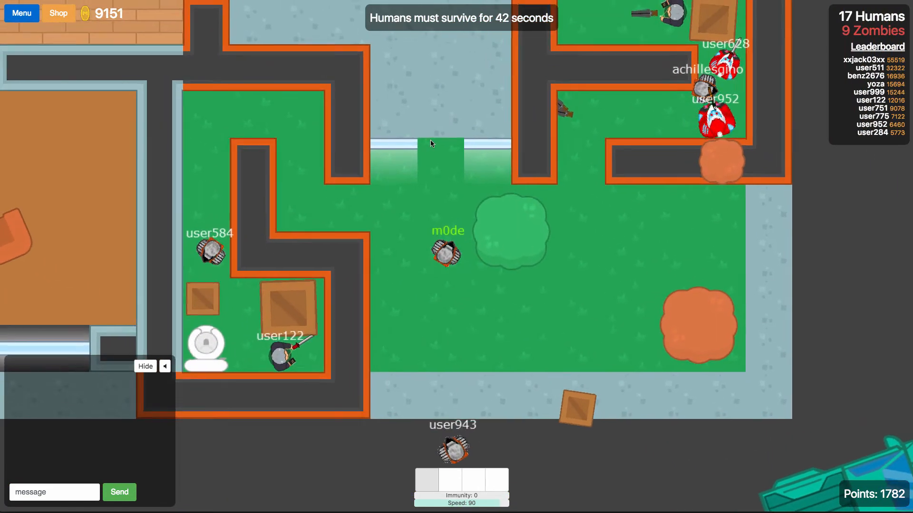
key("d")
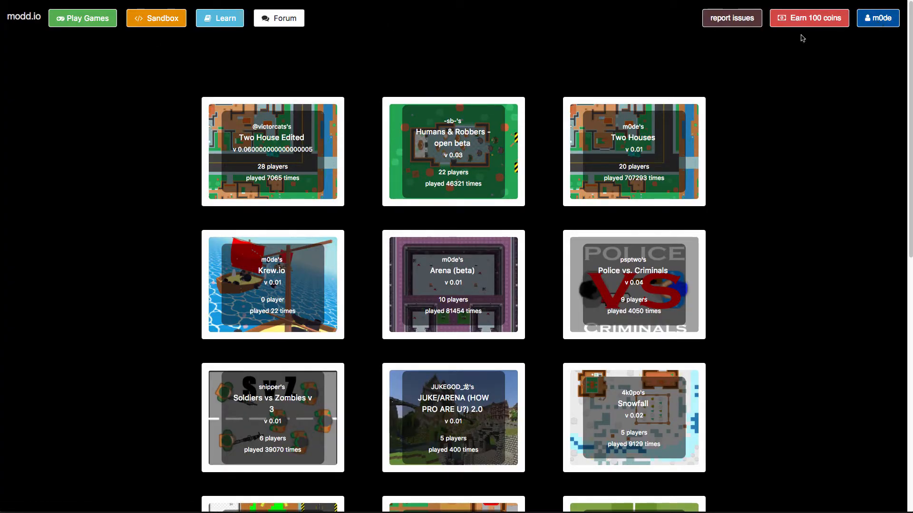
Create a new sandbox game from the Blank Template
left_click(160, 22)
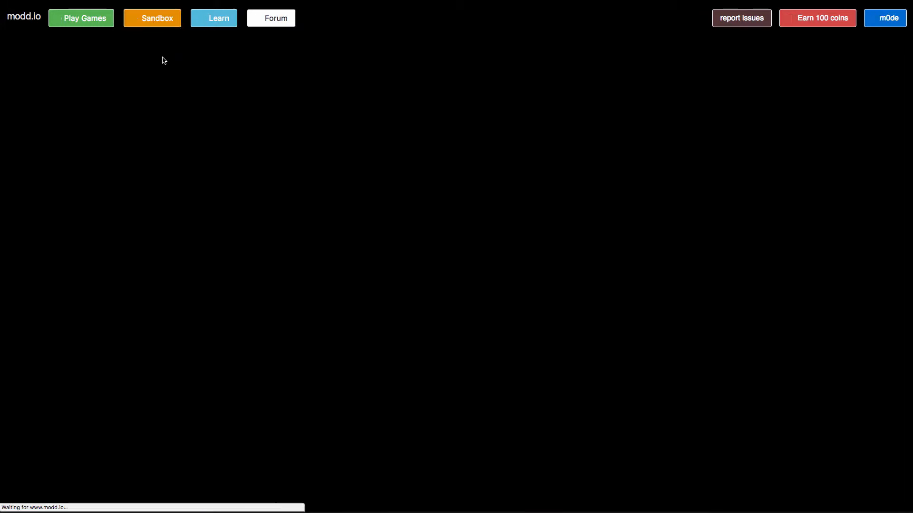
left_click(63, 73)
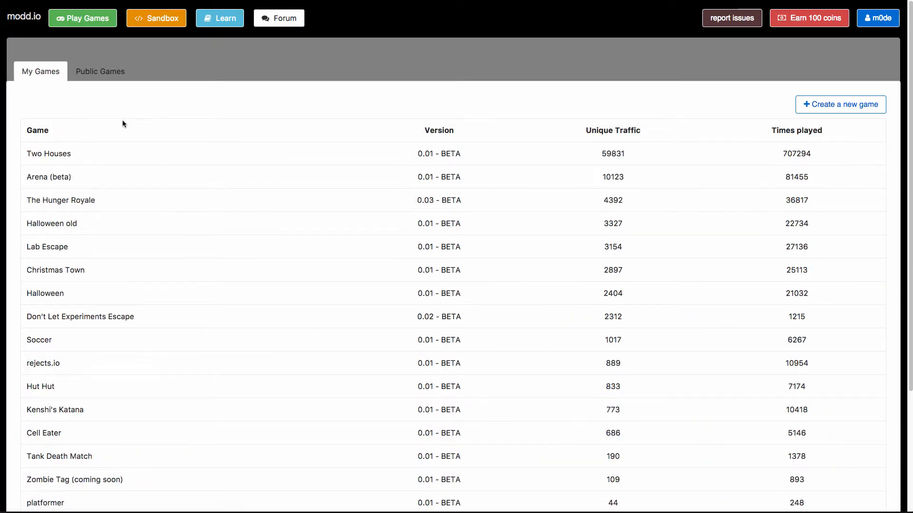
left_click(840, 105)
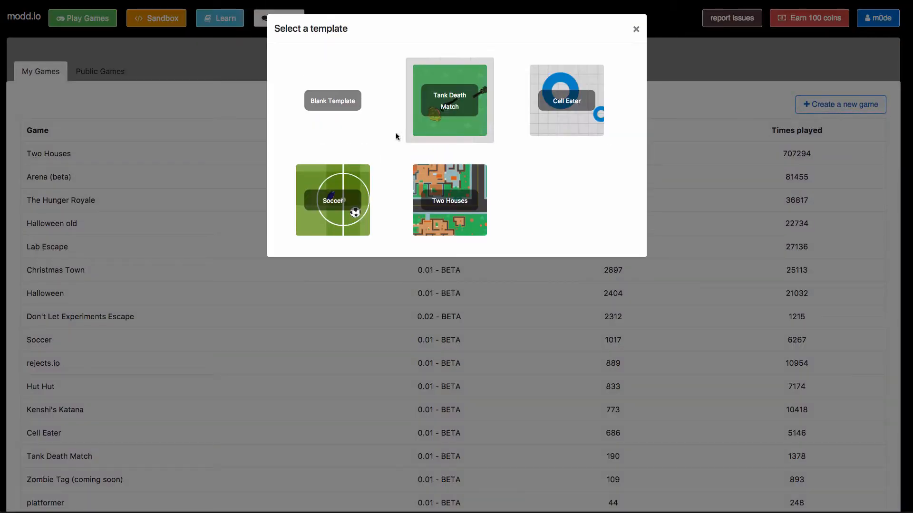
left_click(325, 137)
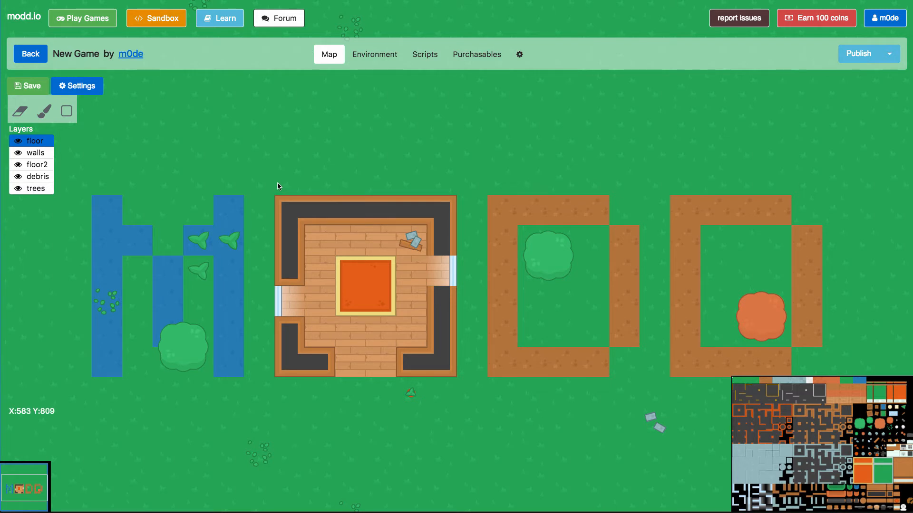
Open the person unit type in the game's environment and review its general properties
left_click(371, 57)
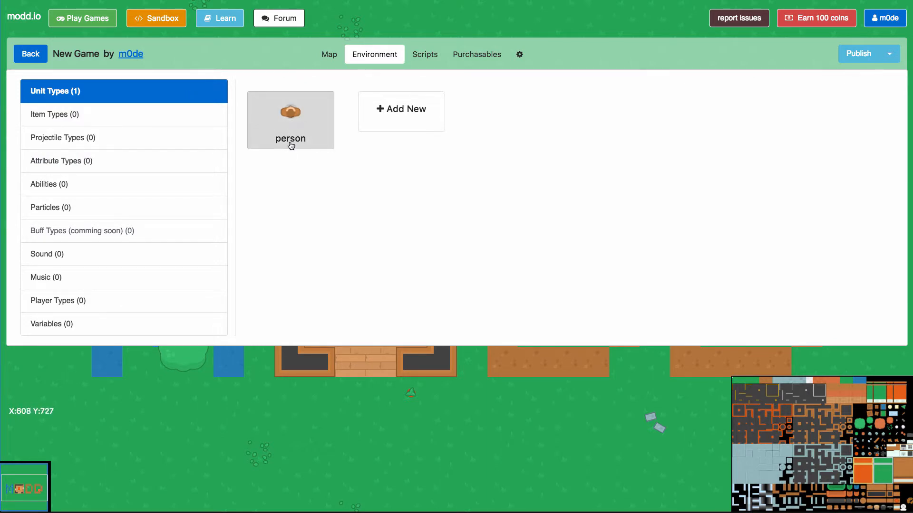
left_click(292, 123)
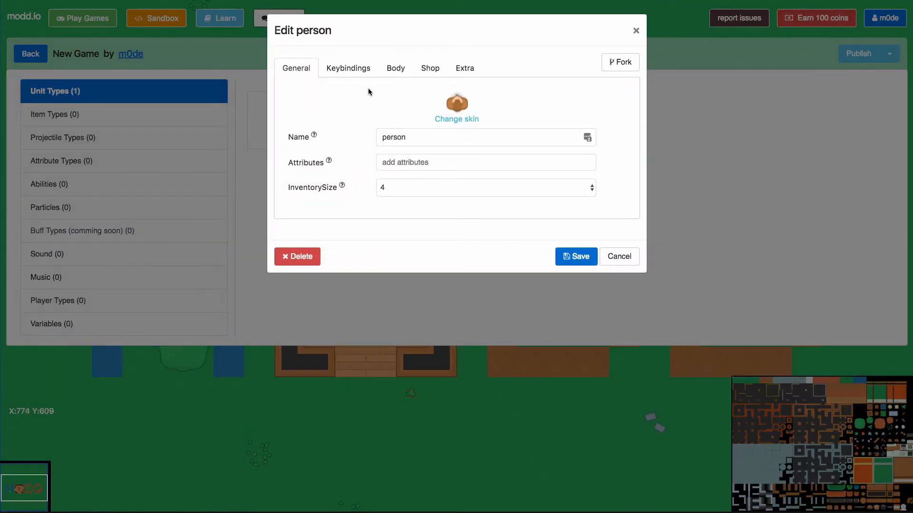
left_click(418, 138)
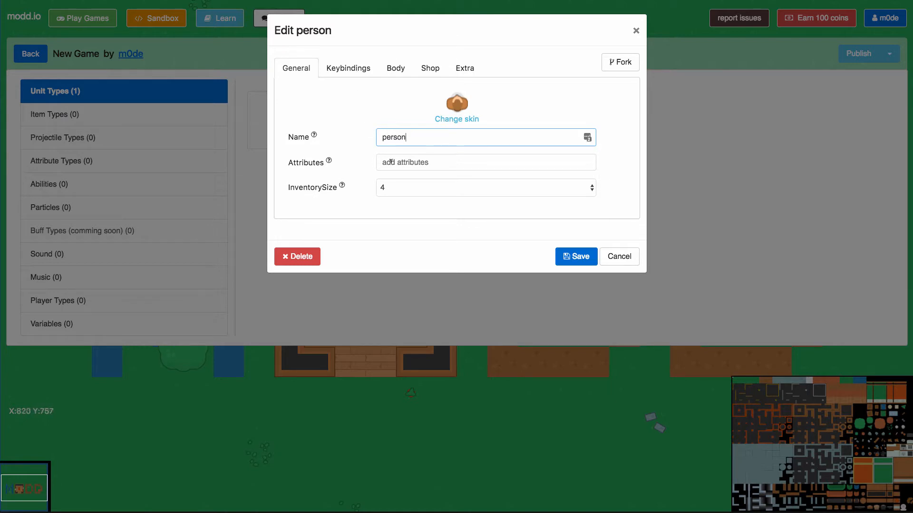
Examine the keys that can be assigned in a new keybinding for the person unit, and cancel the keybinding
left_click(328, 68)
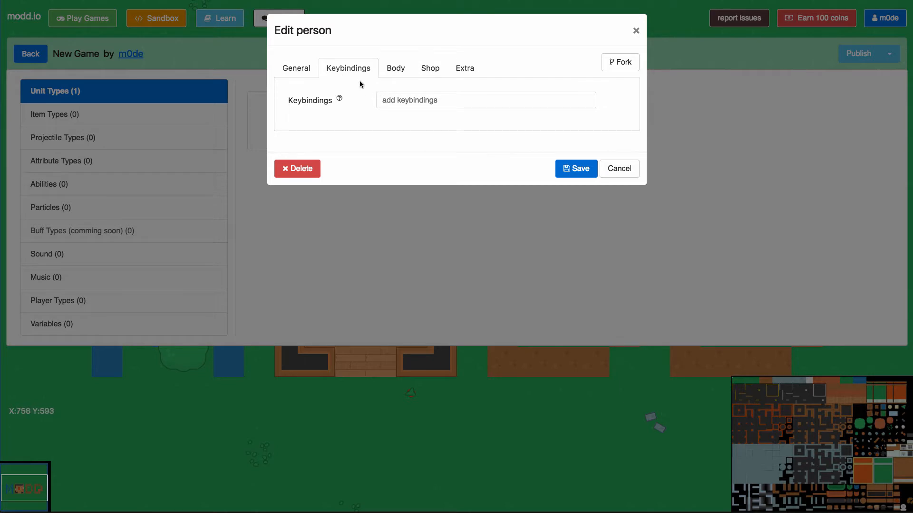
left_click(386, 98)
left_click(408, 134)
left_click(552, 62)
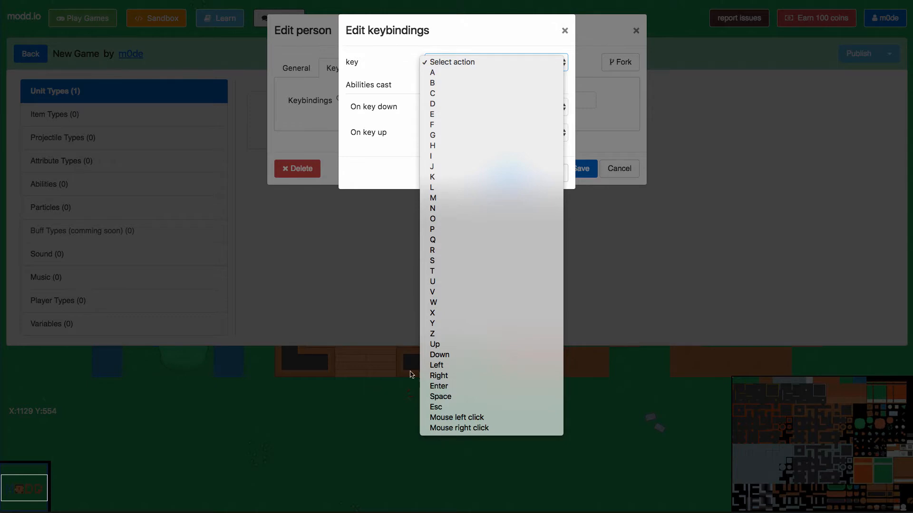
left_click(380, 264)
left_click(537, 174)
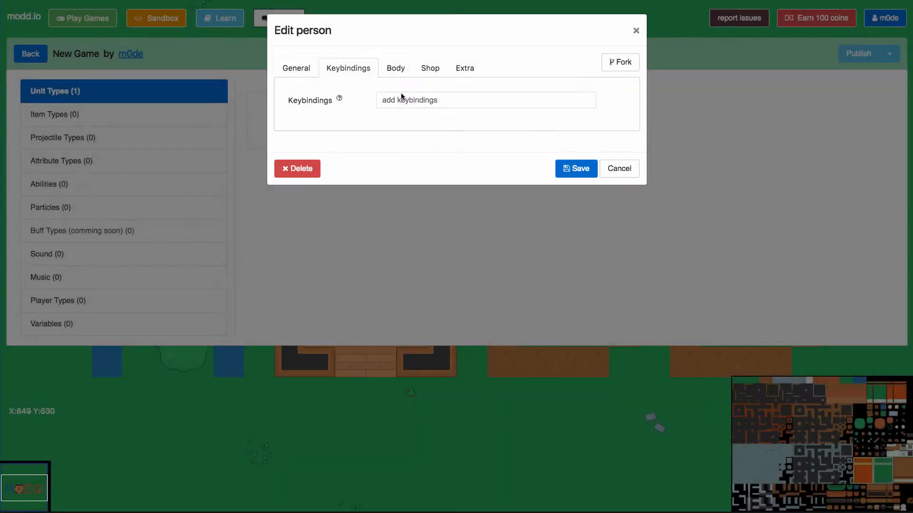
Review the person unit's body, shop and extra settings and close it without saving
left_click(402, 68)
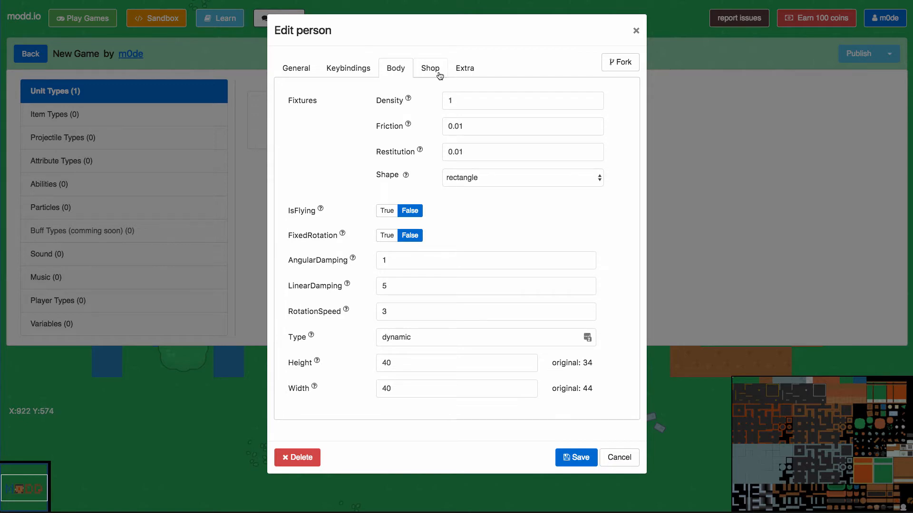
left_click(439, 74)
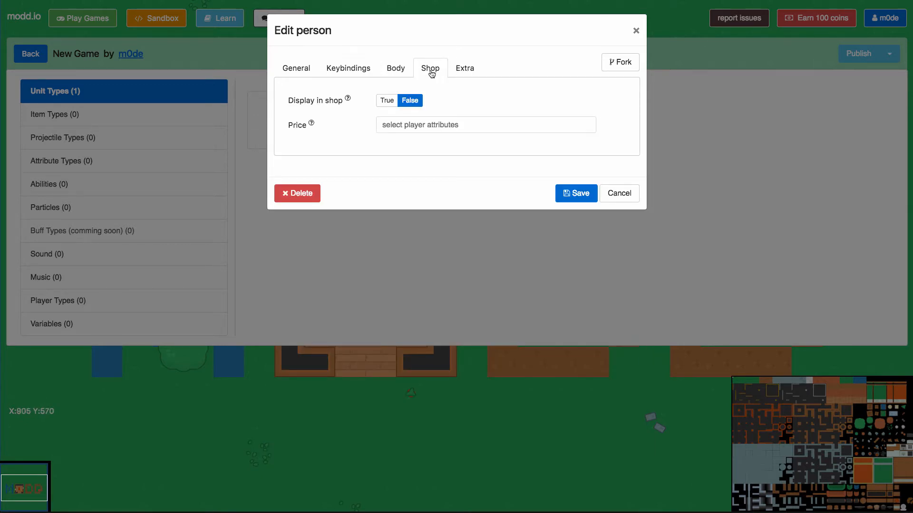
left_click(472, 75)
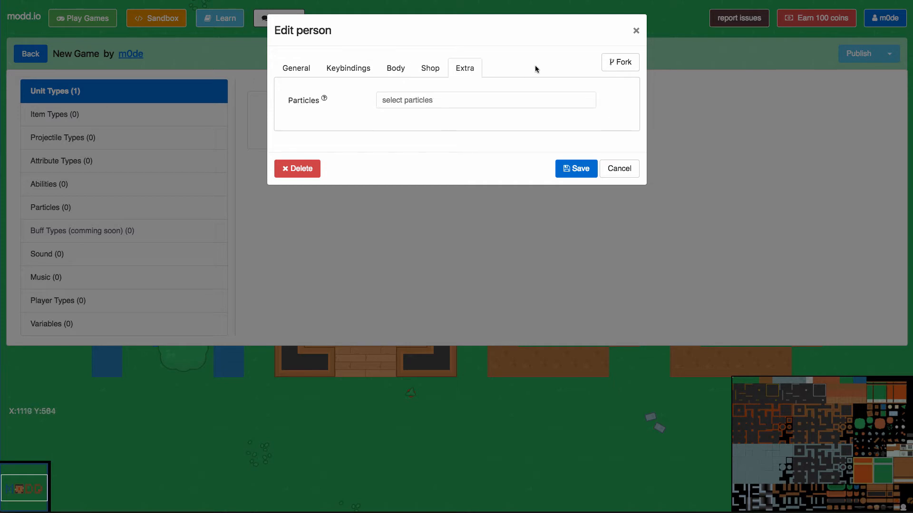
left_click(619, 168)
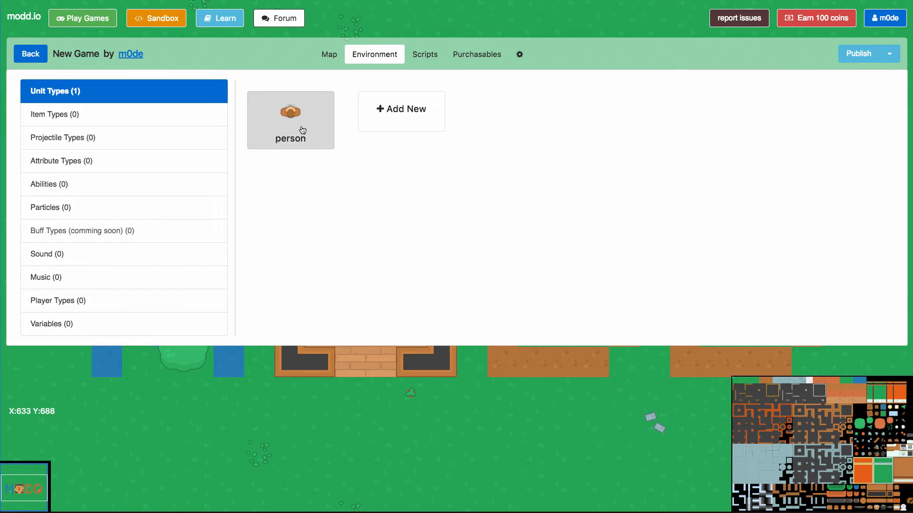
Look through the skin images available for a new unit type and discard the unit
left_click(383, 110)
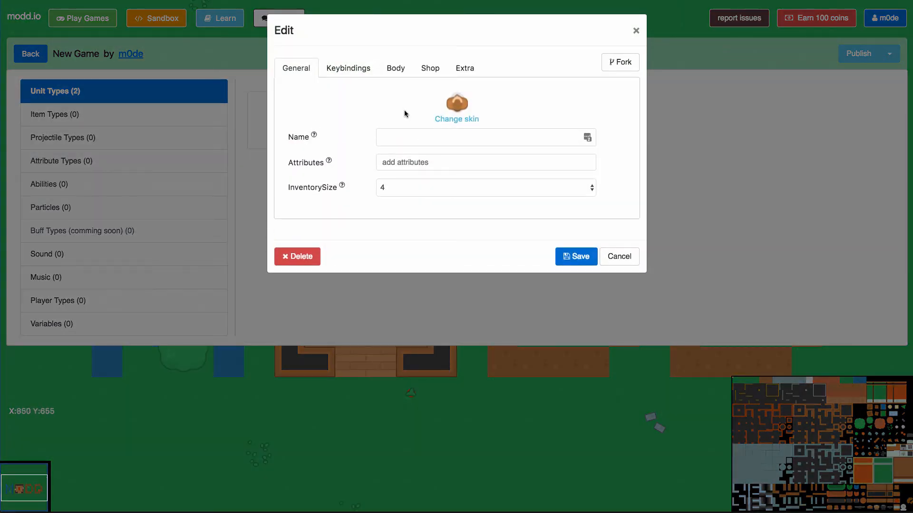
left_click(461, 122)
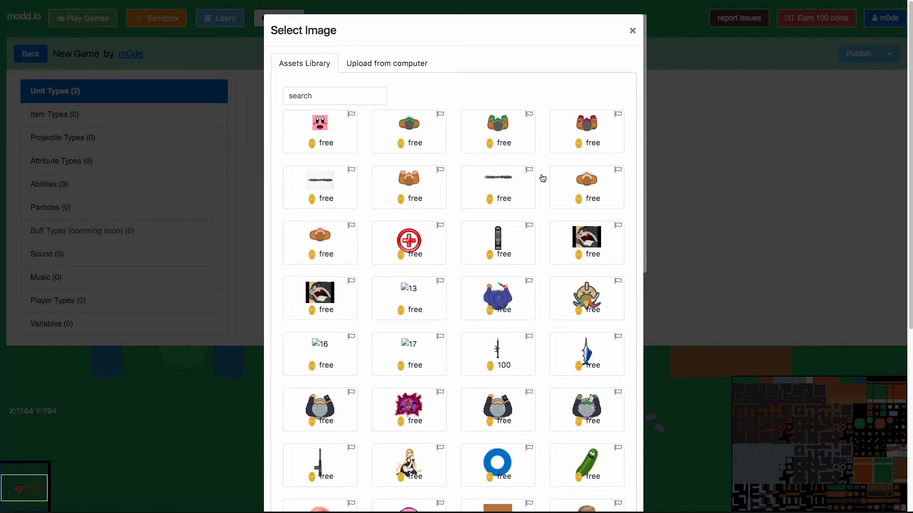
left_click(632, 31)
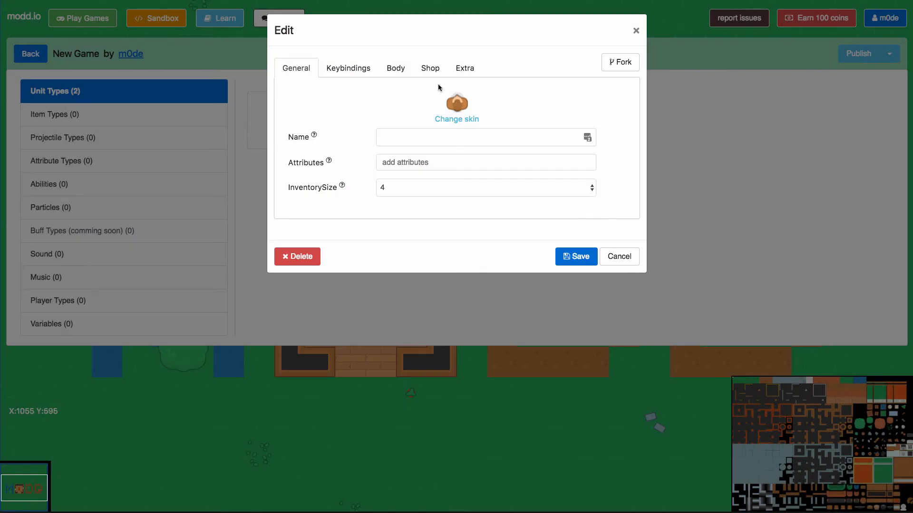
left_click(619, 256)
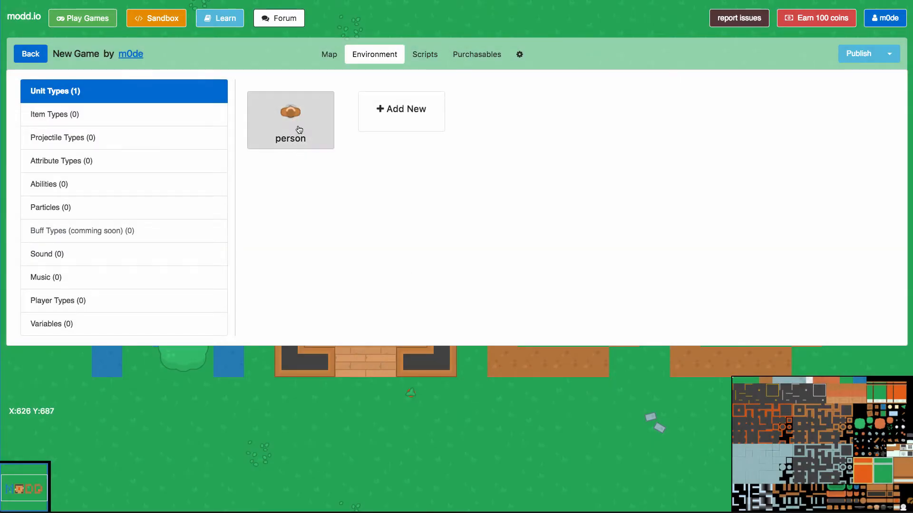
Create a new script and name it "when player joins"
left_click(426, 55)
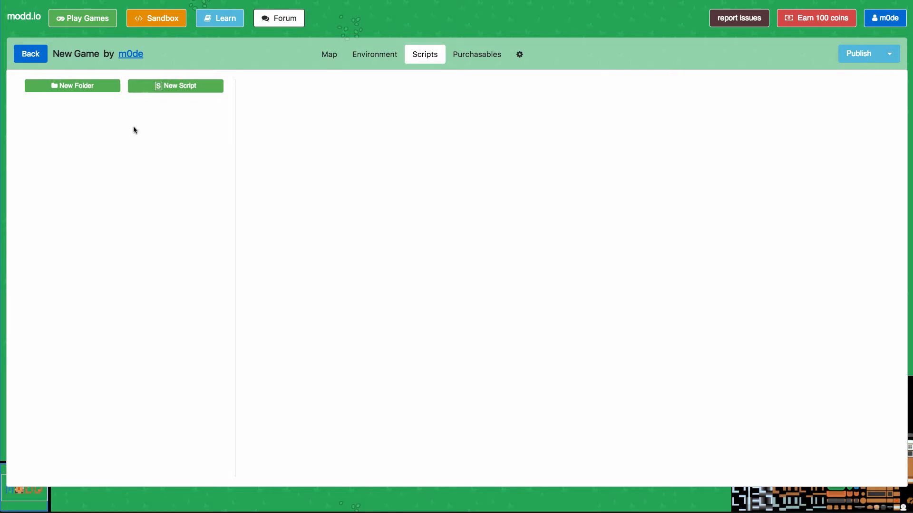
left_click(159, 85)
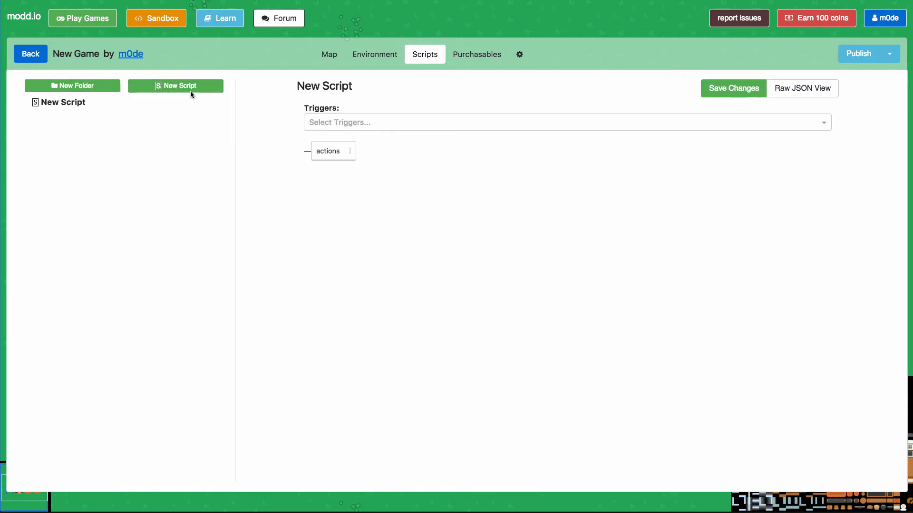
left_click(313, 91)
left_click_drag(342, 89, 277, 79)
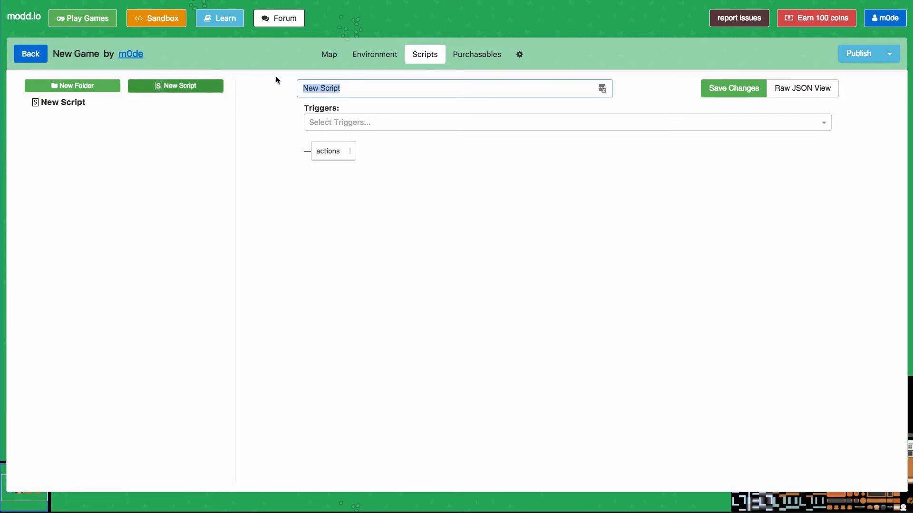
type("when player joins")
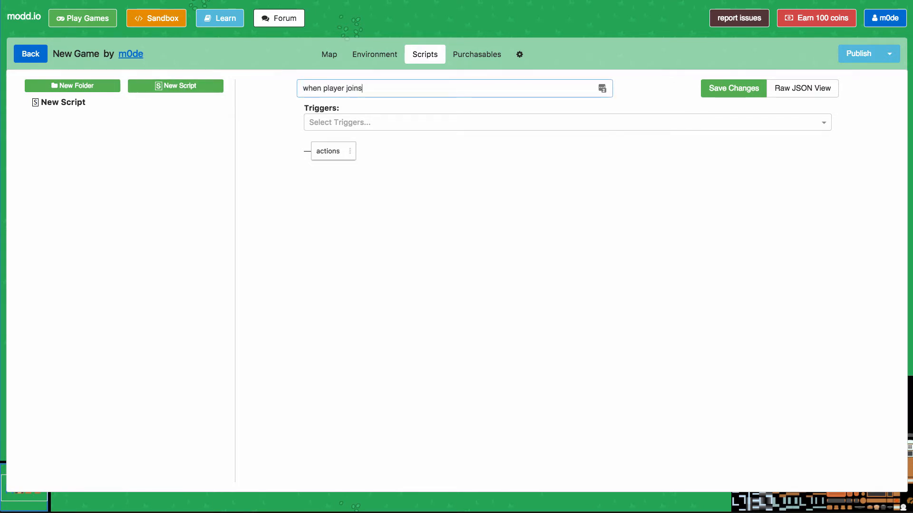
key("Return")
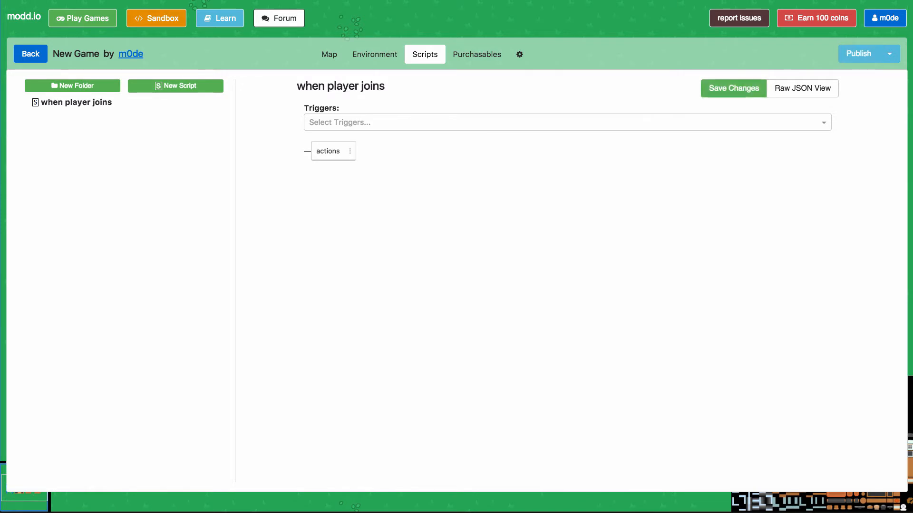
Set the script's trigger to "when player joins the game"
left_click(332, 125)
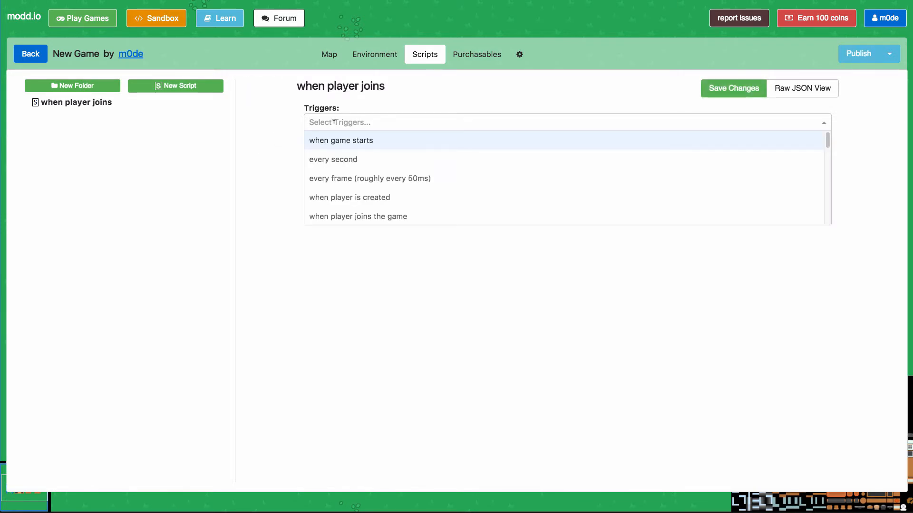
left_click(362, 214)
left_click(276, 290)
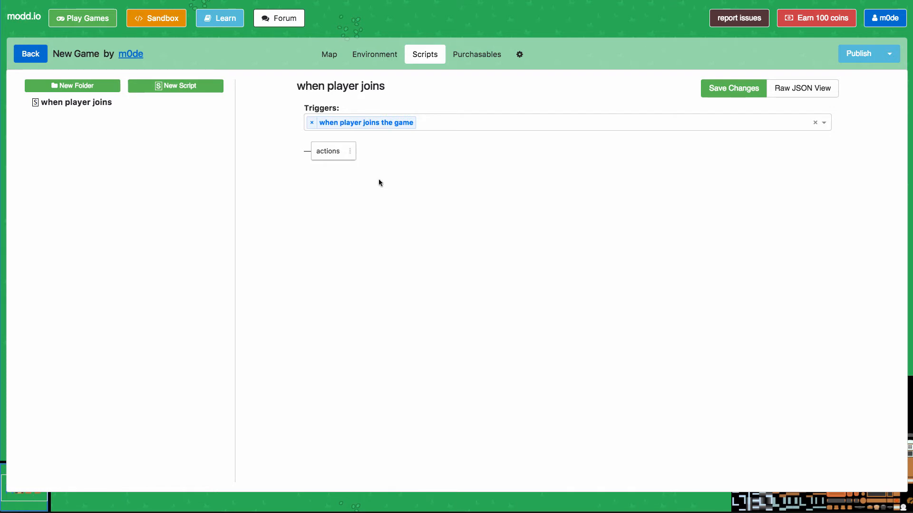
Add a new action to the script and choose "create unit at position" by searching for "unit"
left_click(350, 151)
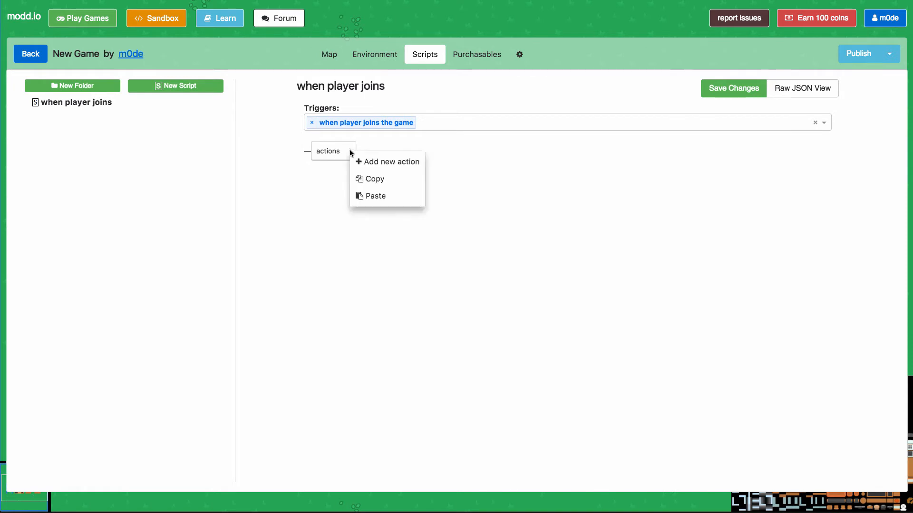
left_click(394, 163)
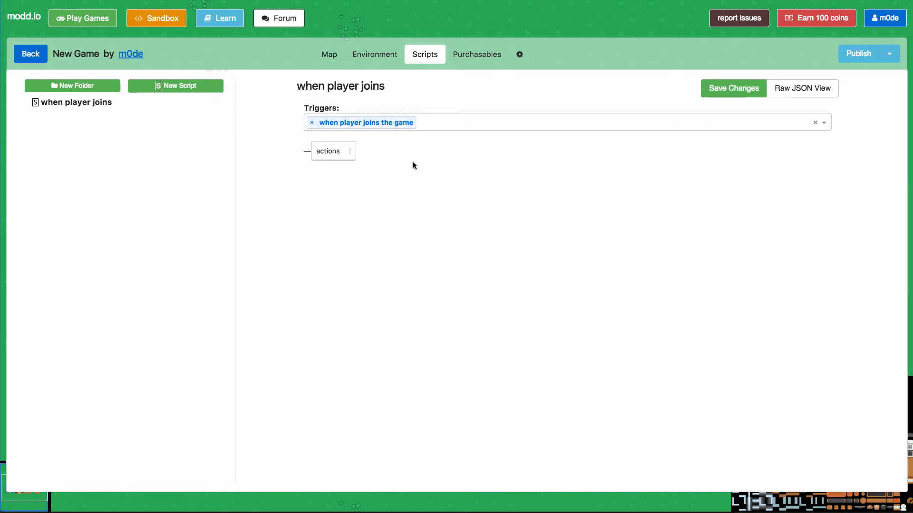
left_click(442, 108)
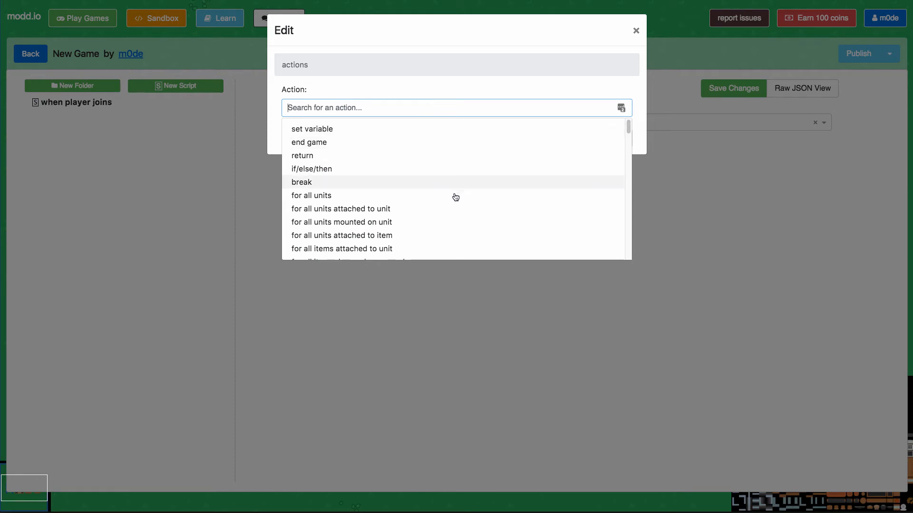
scroll(456, 198, "down", 15)
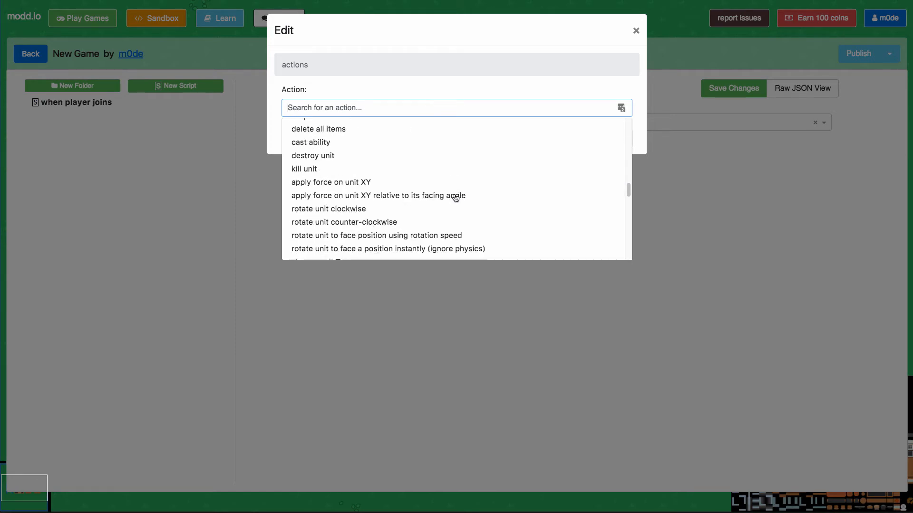
scroll(455, 197, "down", 3)
scroll(455, 197, "up", 18)
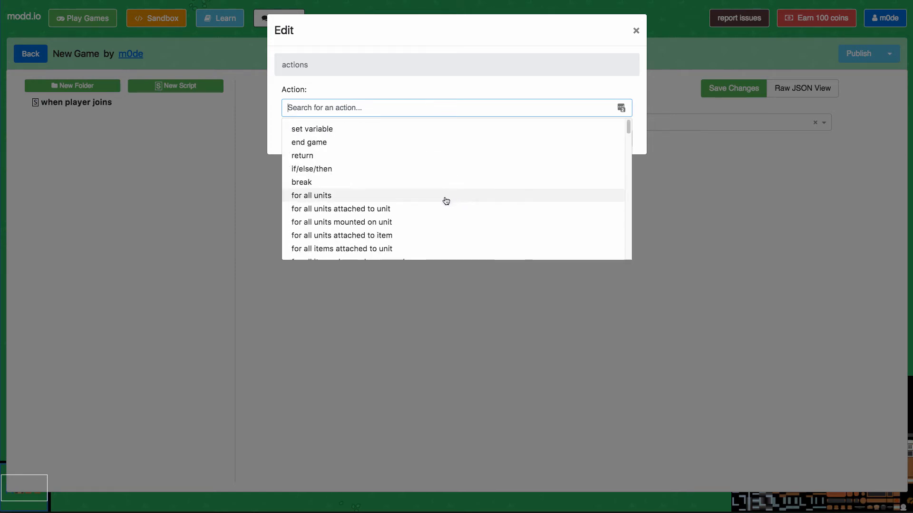
type("unit")
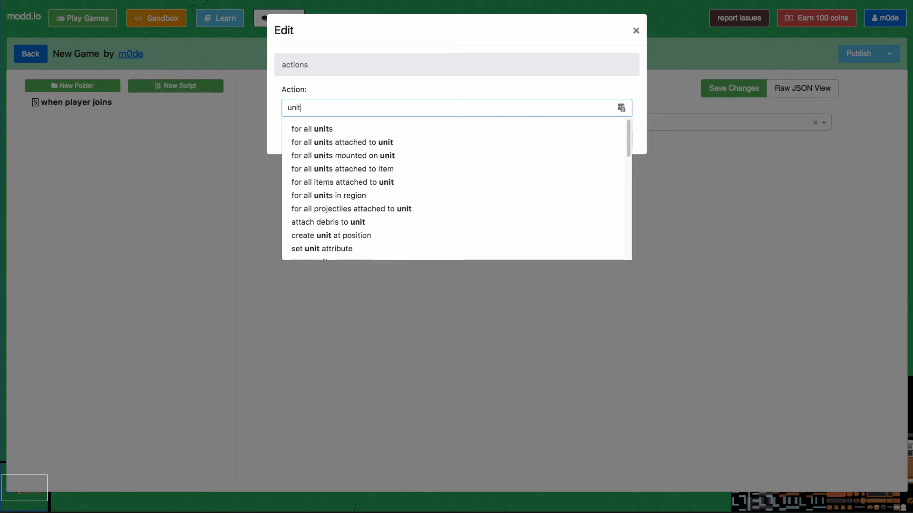
scroll(398, 152, "down", 8)
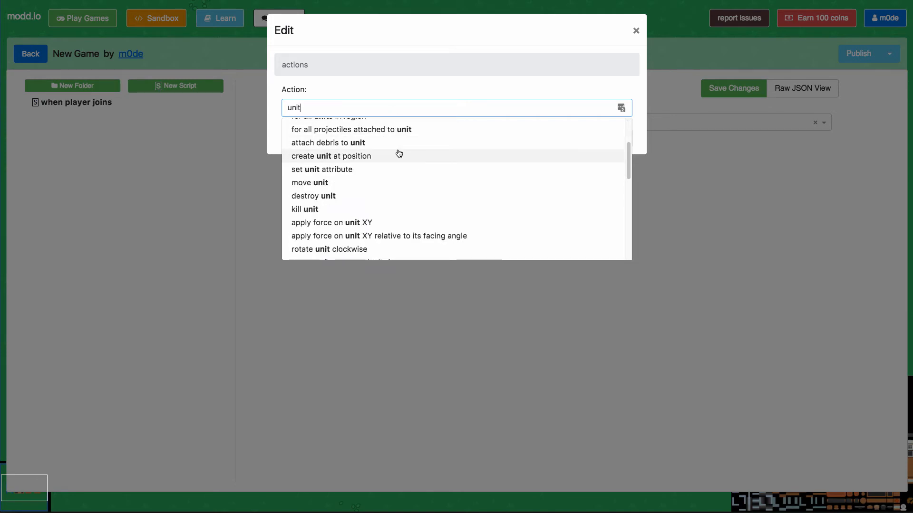
scroll(399, 155, "up", 8)
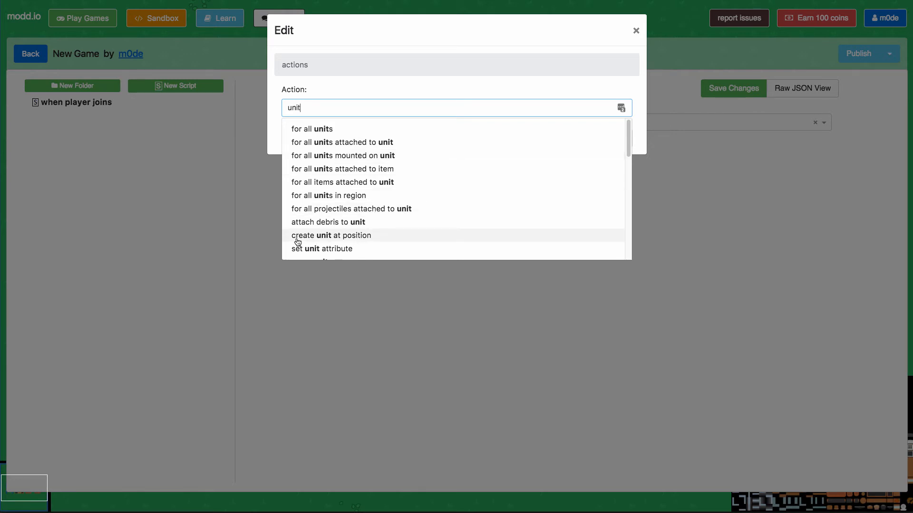
left_click(352, 236)
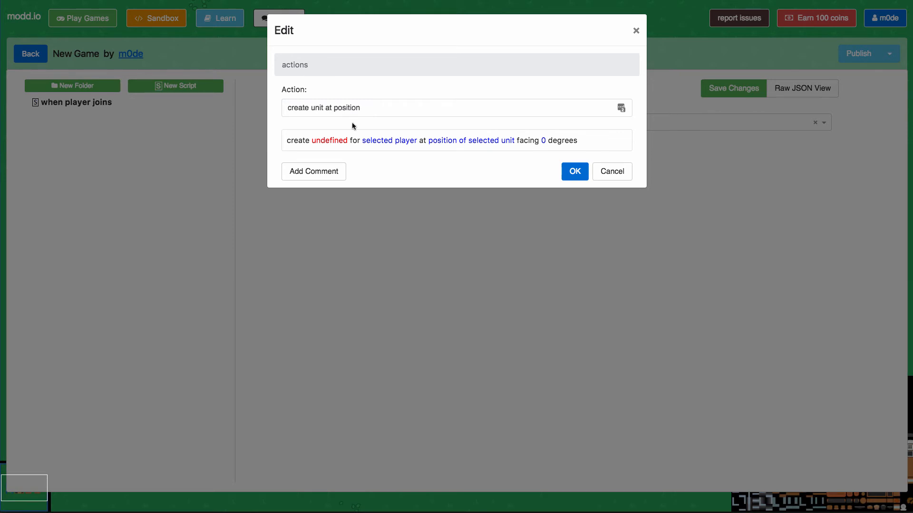
Set the unit type created by the action to the constant "person"
left_click(331, 143)
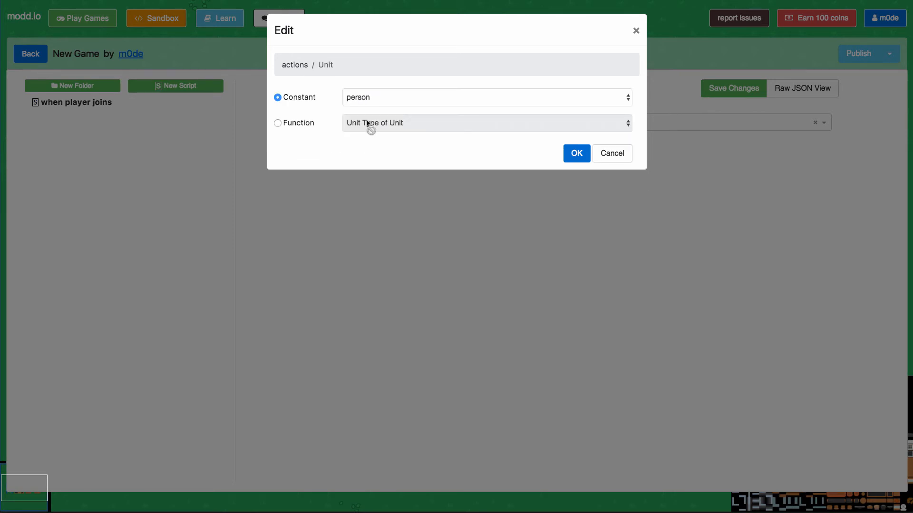
left_click(366, 97)
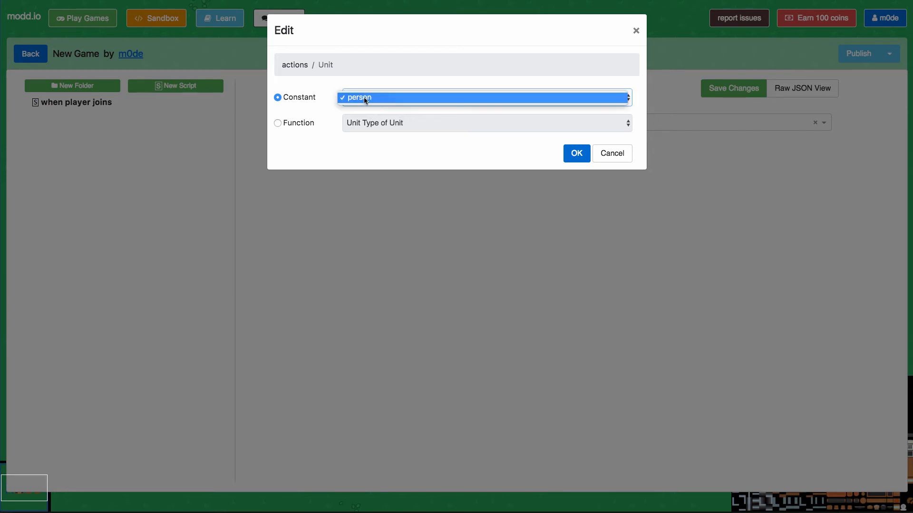
left_click(346, 98)
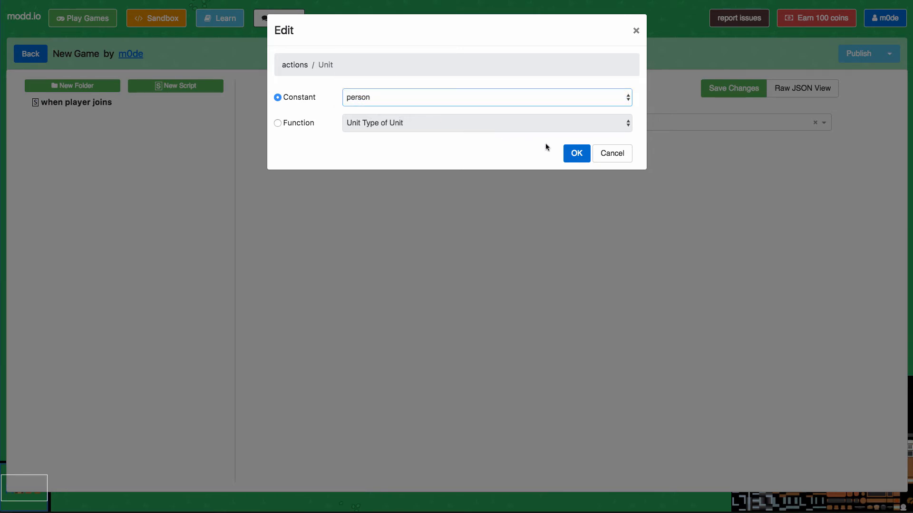
left_click(576, 154)
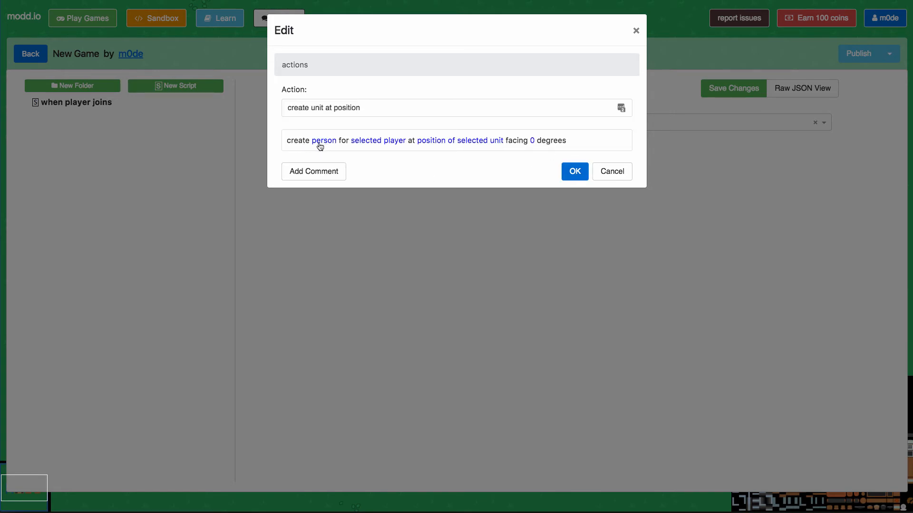
Assign the created unit to the triggering player
left_click(376, 141)
left_click(389, 94)
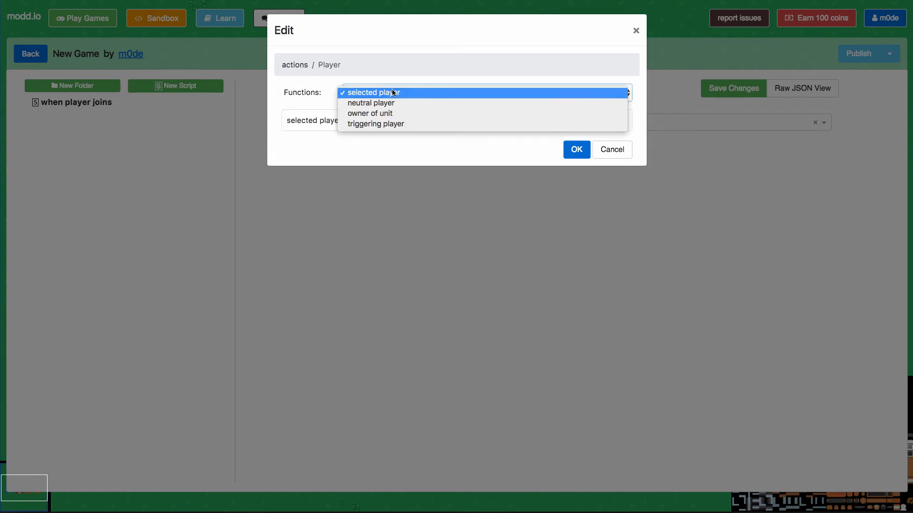
left_click(354, 125)
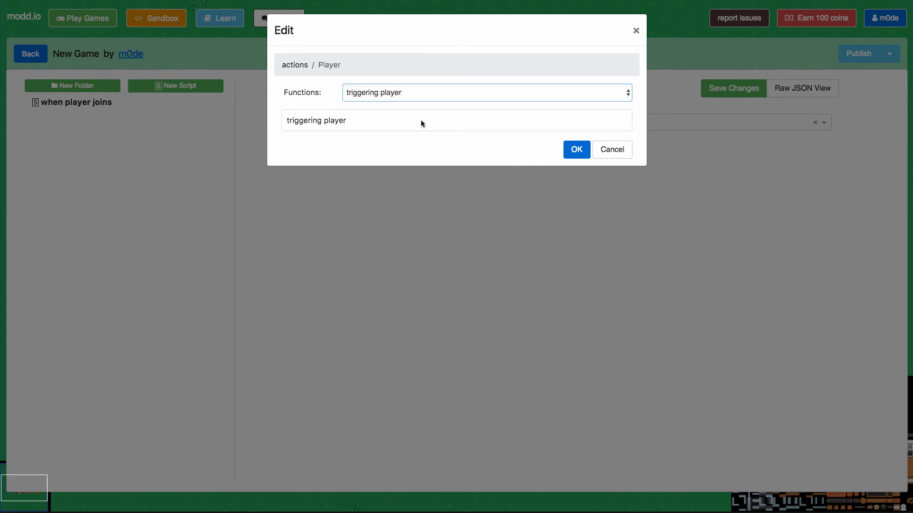
left_click(573, 150)
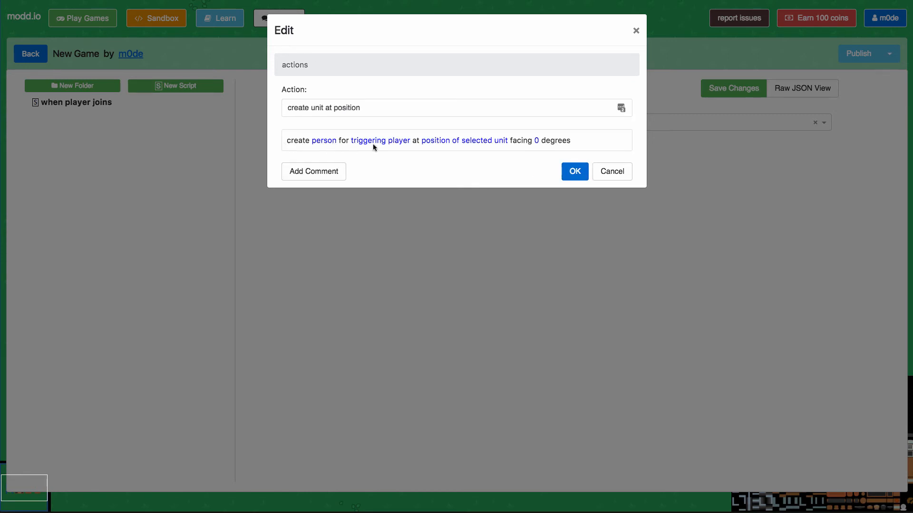
Set the unit's position to a random position in the entire map region, then confirm the action and save the script changes
left_click(474, 143)
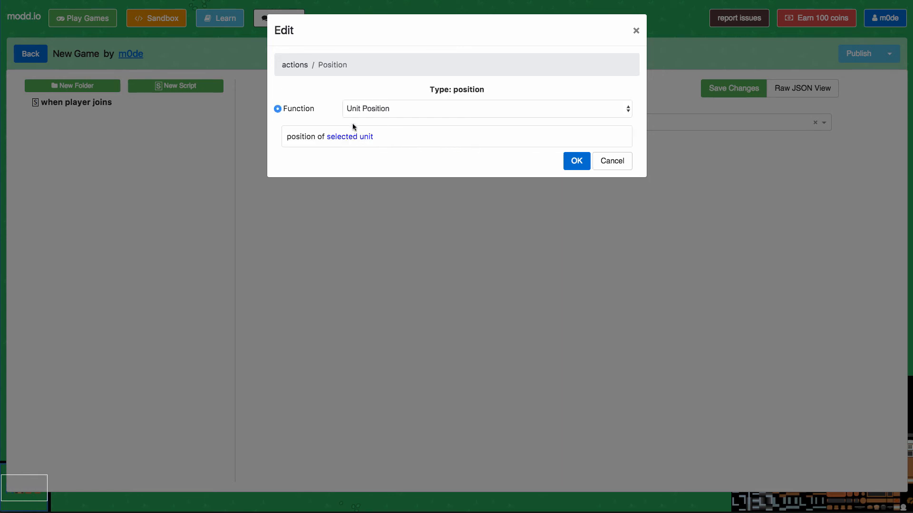
left_click(380, 110)
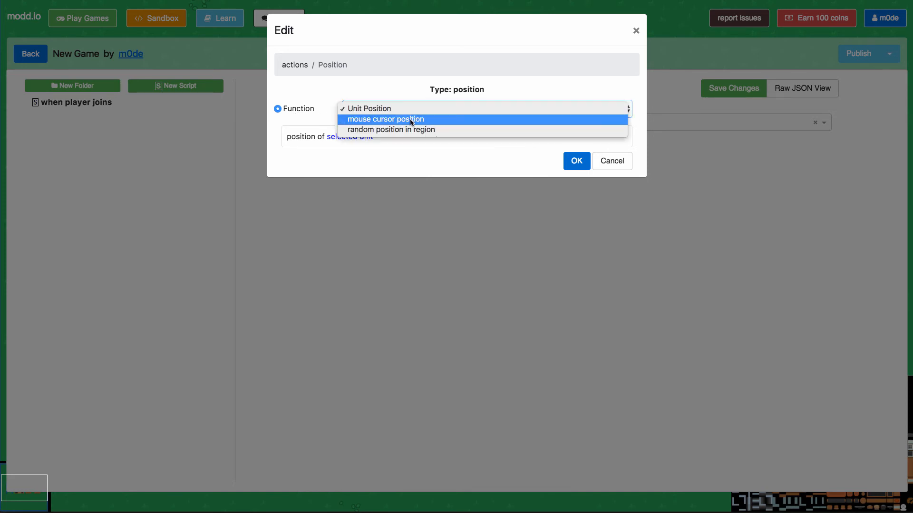
left_click(358, 130)
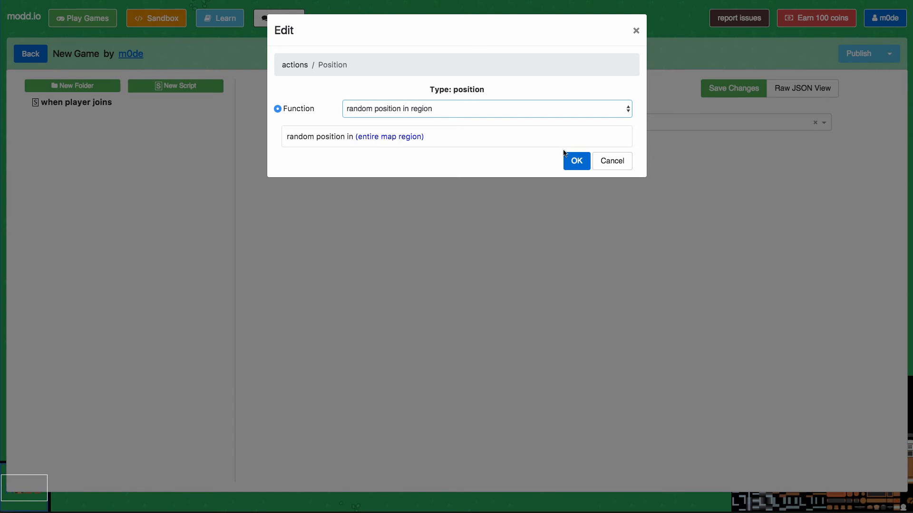
left_click(577, 161)
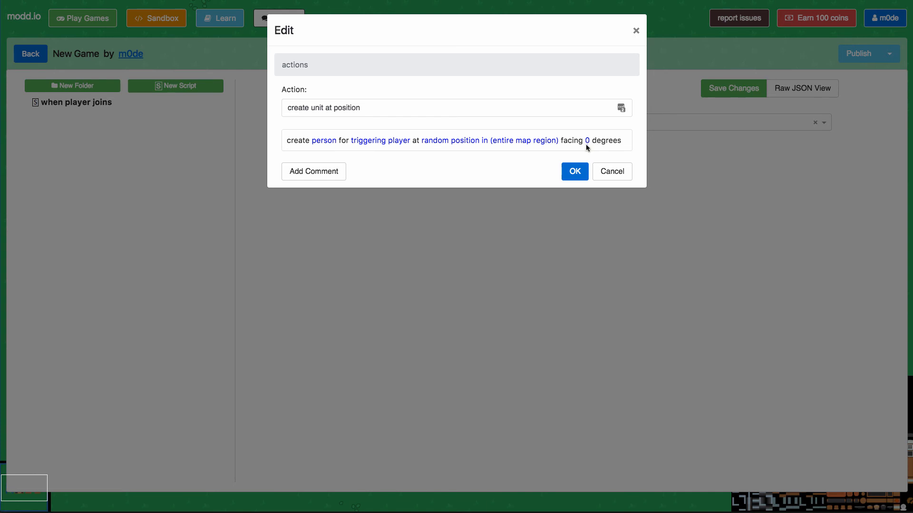
left_click(575, 172)
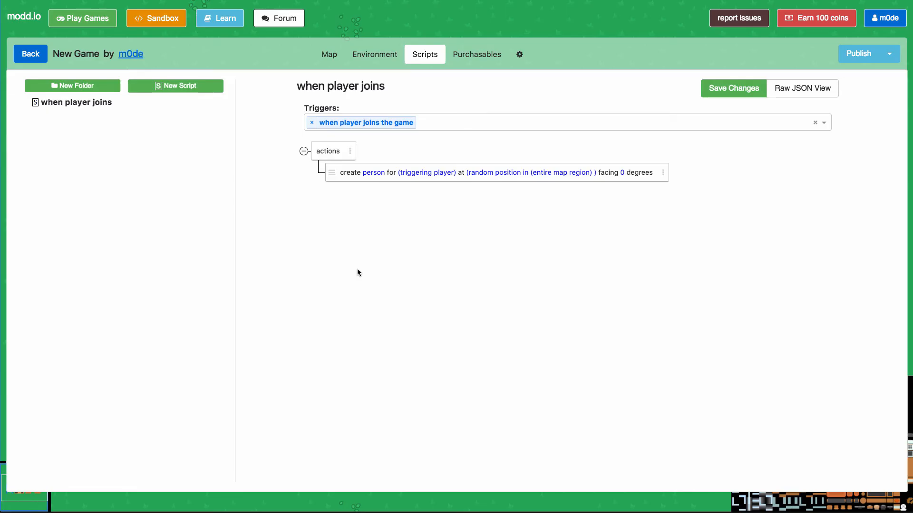
left_click(738, 91)
Publish New Game and join the published game as a player
left_click(858, 56)
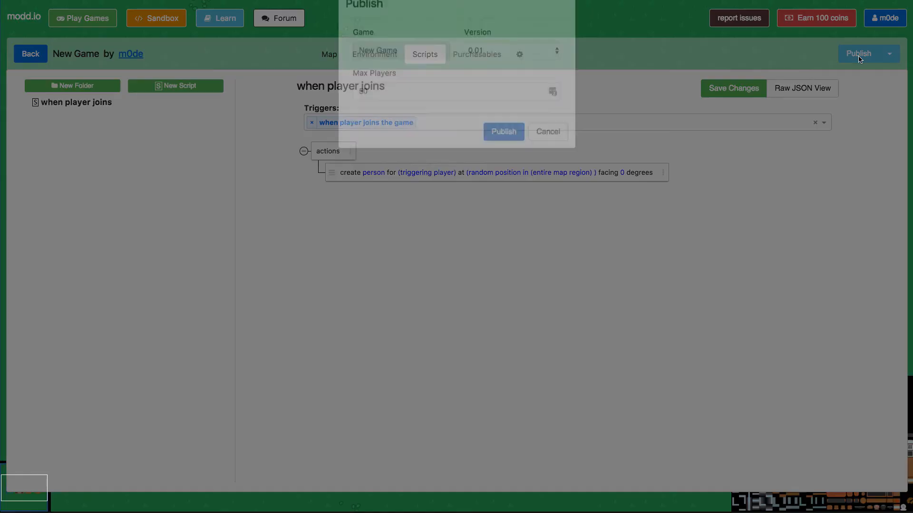
left_click(494, 161)
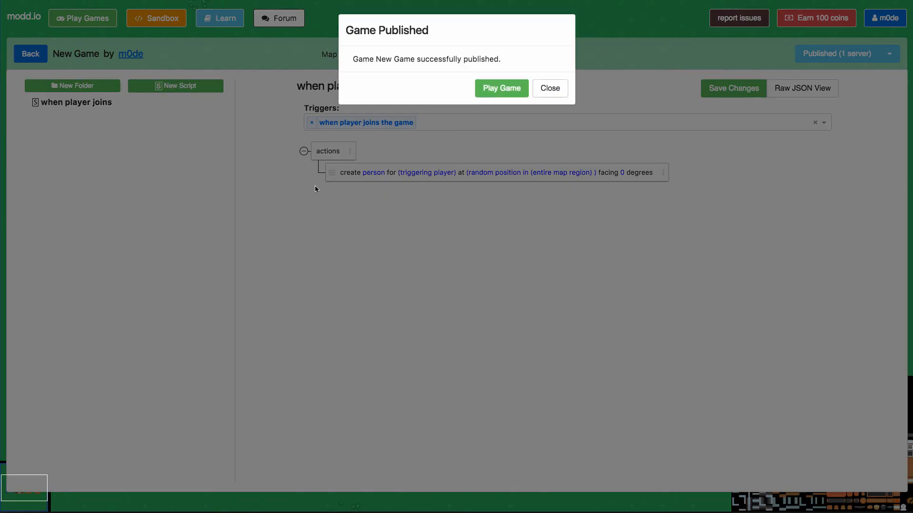
left_click(494, 90)
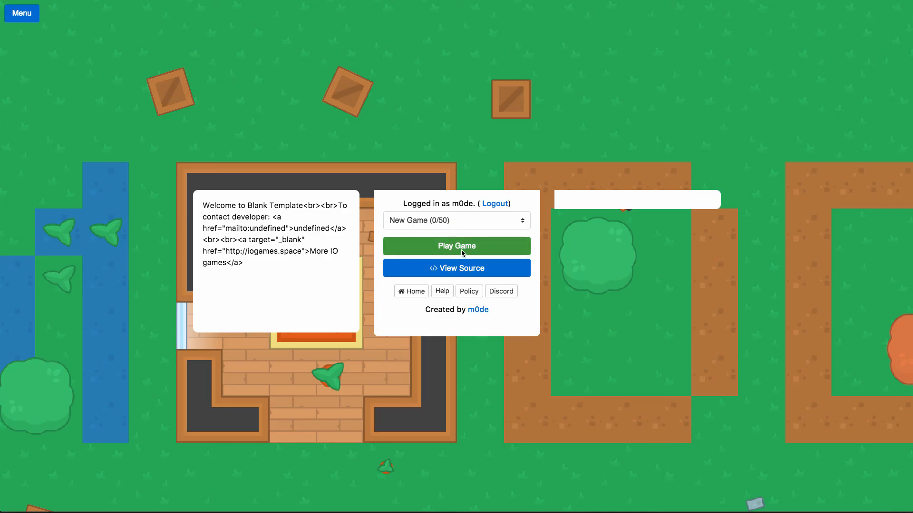
left_click(457, 249)
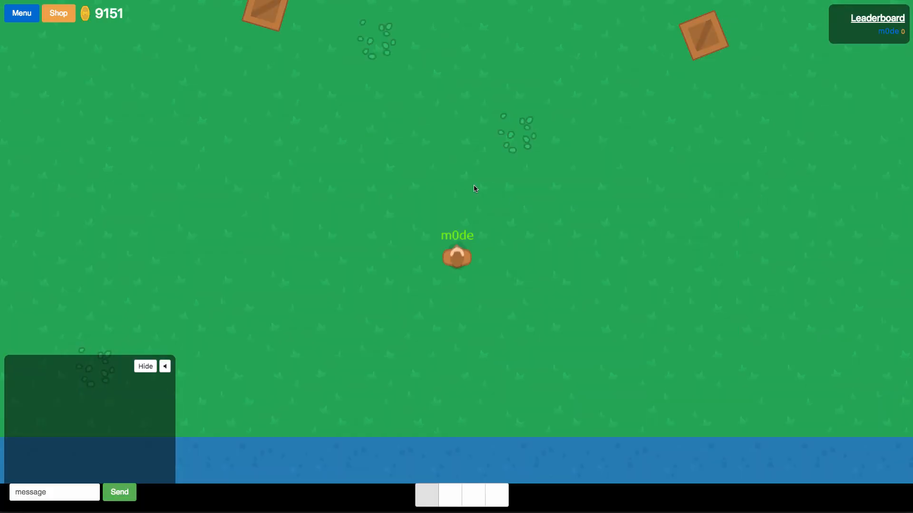